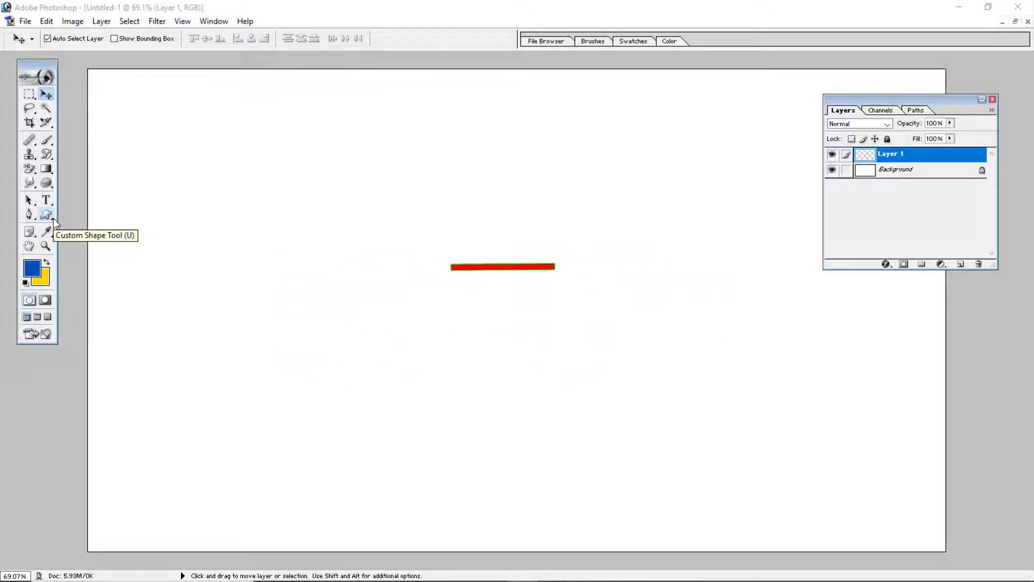
# Draw a large blue five-petal flower custom shape across the left side of the canvas.
pyautogui.click(54, 219)
pyautogui.moveTo(53, 219); pyautogui.dragTo(88, 276)
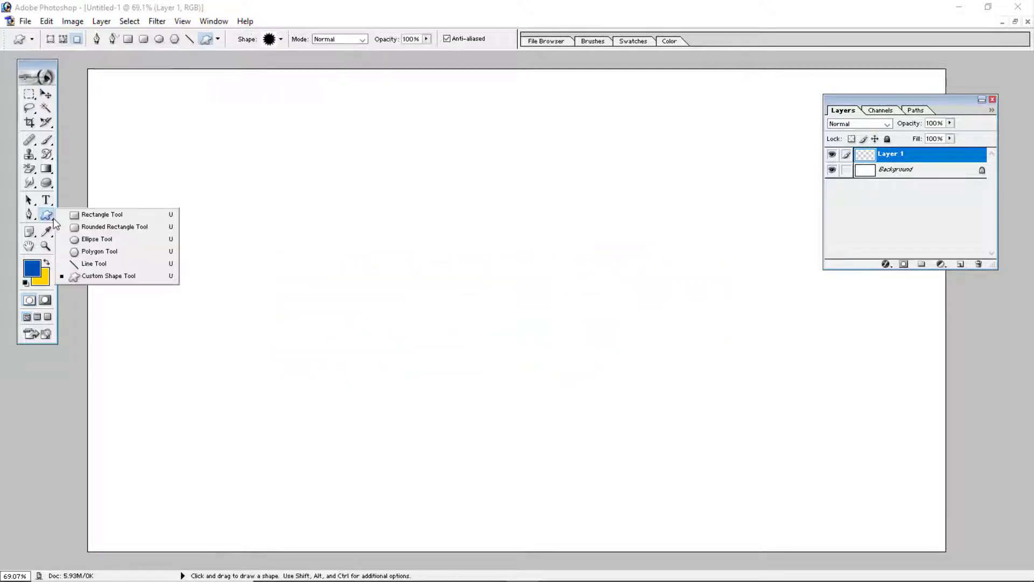
pyautogui.click(281, 41)
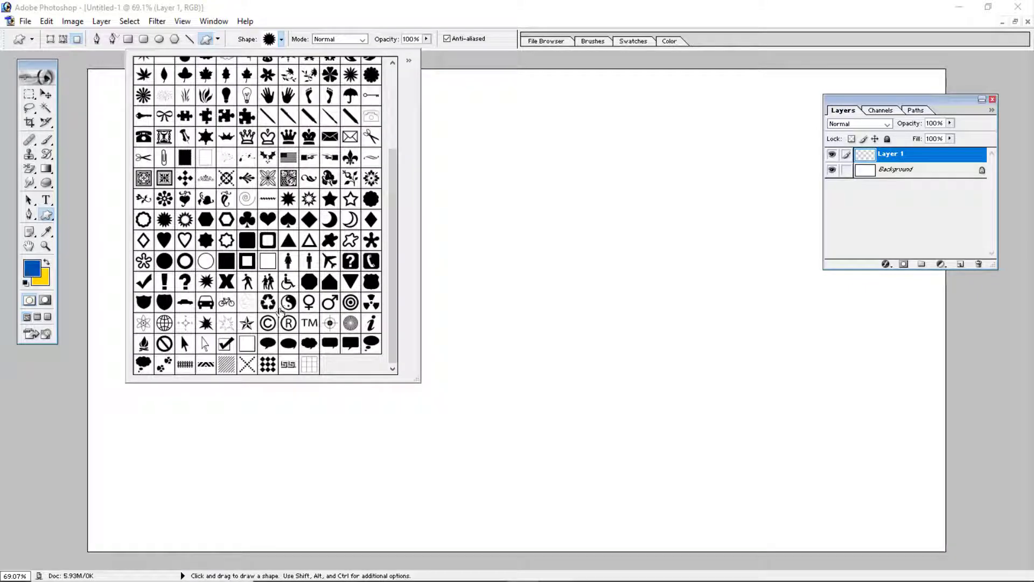
pyautogui.scroll(2, 280, 311)
pyautogui.scroll(1, 277, 304)
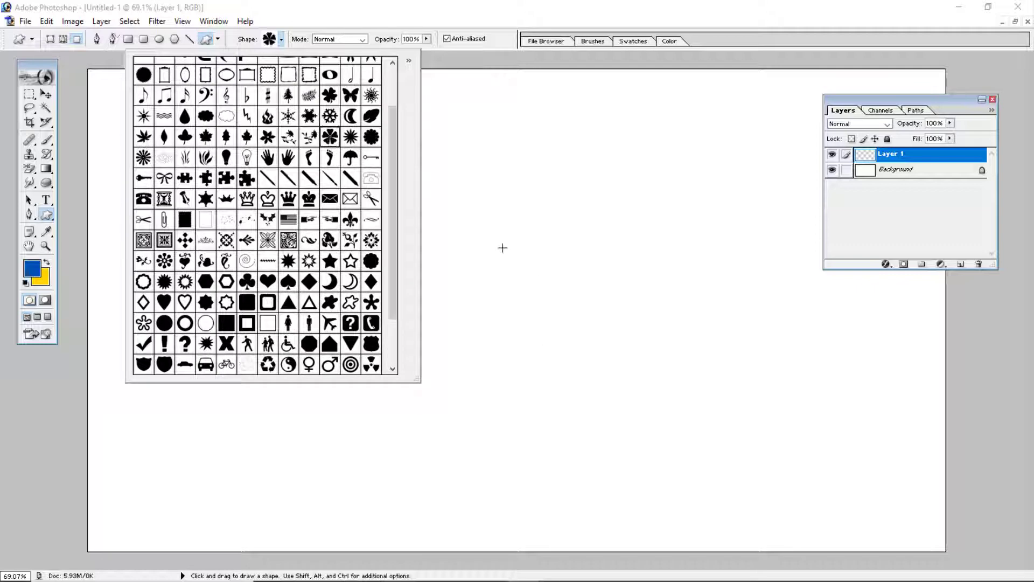
pyautogui.click(282, 38)
pyautogui.moveTo(223, 138)
pyautogui.mouseDown()
pyautogui.moveTo(509, 403)
pyautogui.moveTo(526, 439)
pyautogui.moveTo(402, 305)
pyautogui.moveTo(688, 519)
pyautogui.moveTo(472, 355)
pyautogui.moveTo(538, 431)
pyautogui.mouseUp()
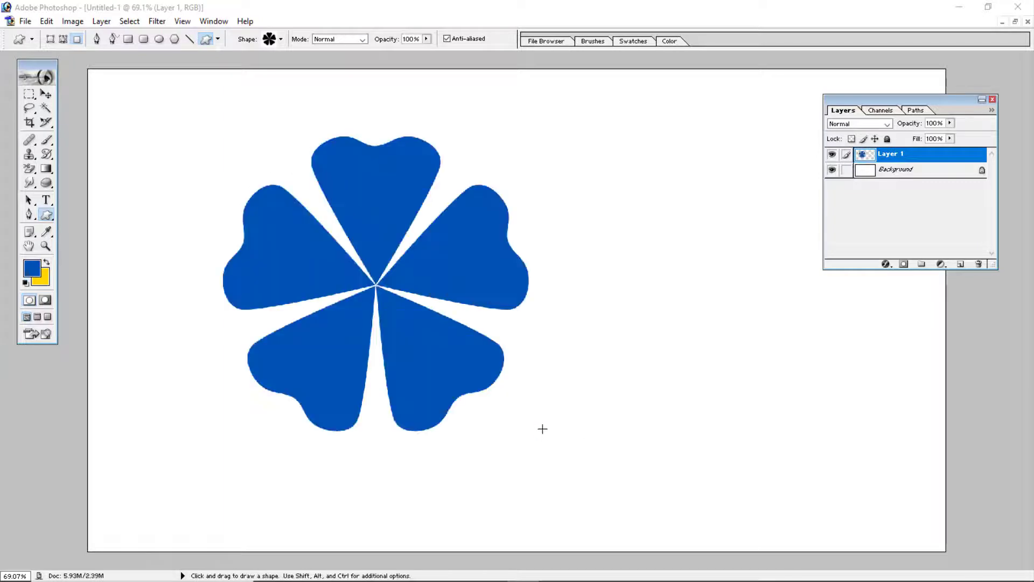
pyautogui.click(46, 107)
# Select the flower's top and upper-left petals with the Magic Wand.
pyautogui.click(363, 171)
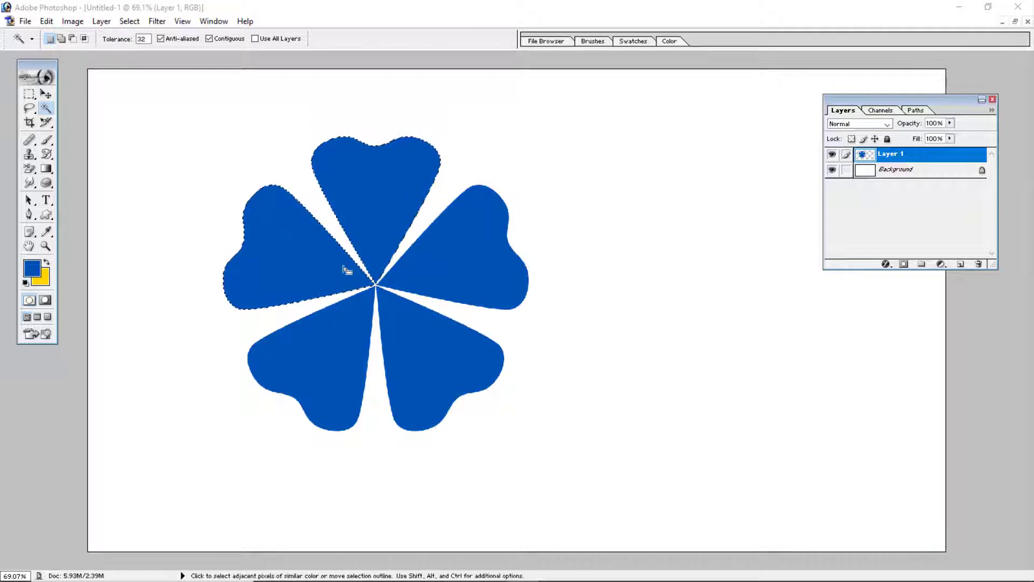
pyautogui.hotkey('ctrl', 'd')
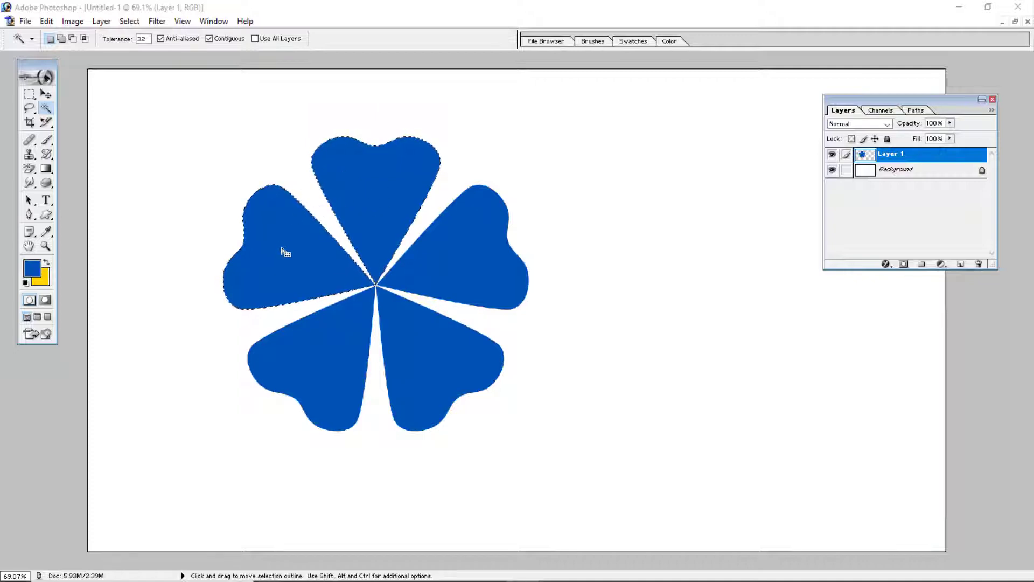
# Open the pink dahlia photo from the image folder.
pyautogui.click(28, 22)
pyautogui.click(48, 50)
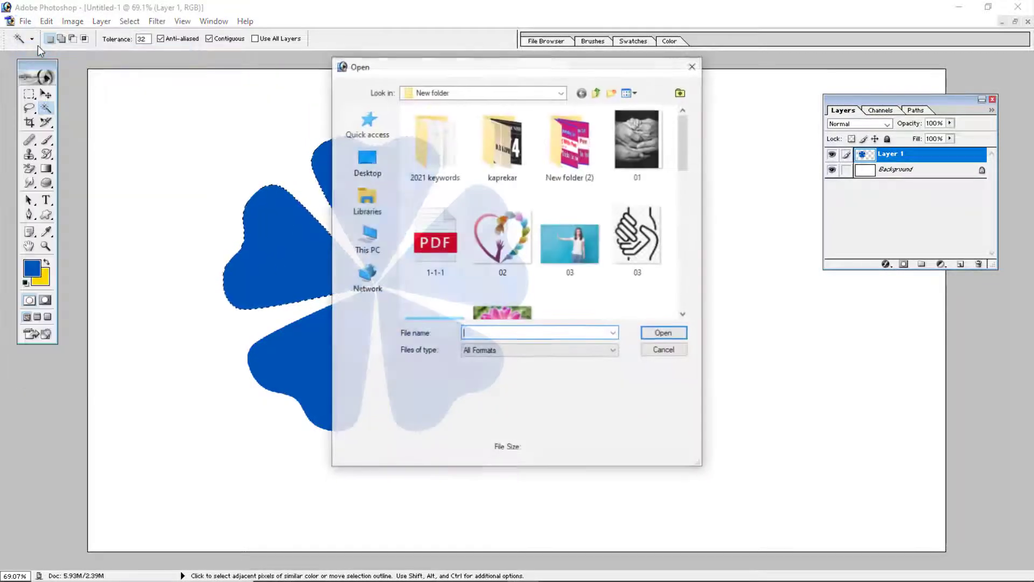
pyautogui.scroll(-5, 514, 224)
pyautogui.scroll(5, 540, 211)
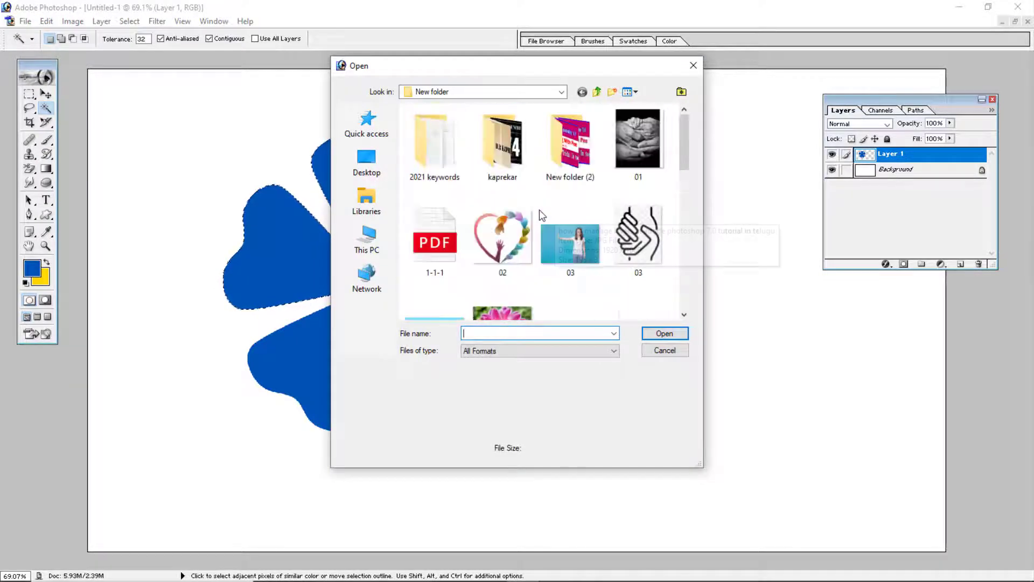
pyautogui.scroll(-2, 514, 233)
pyautogui.click(503, 191)
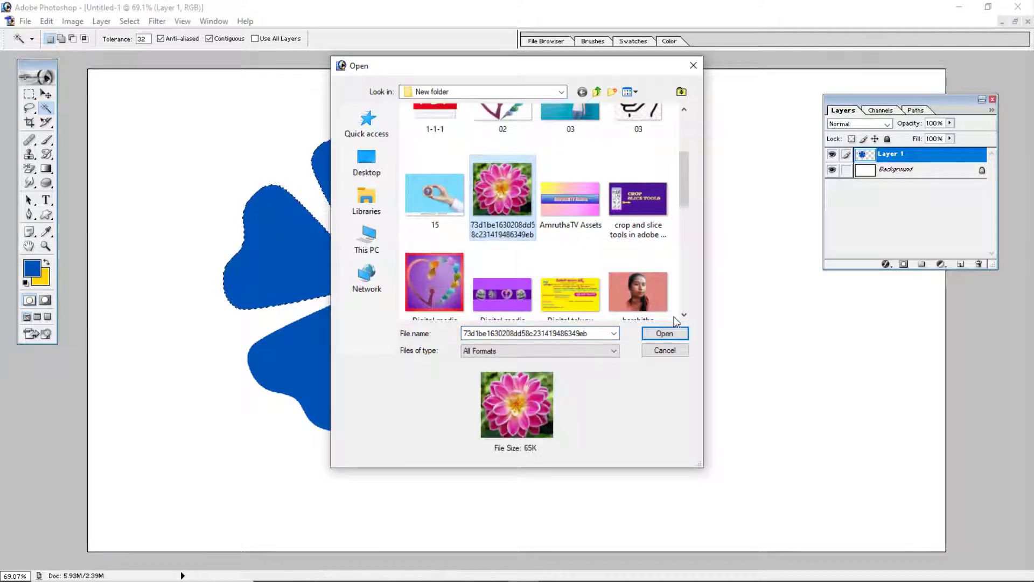
pyautogui.click(664, 334)
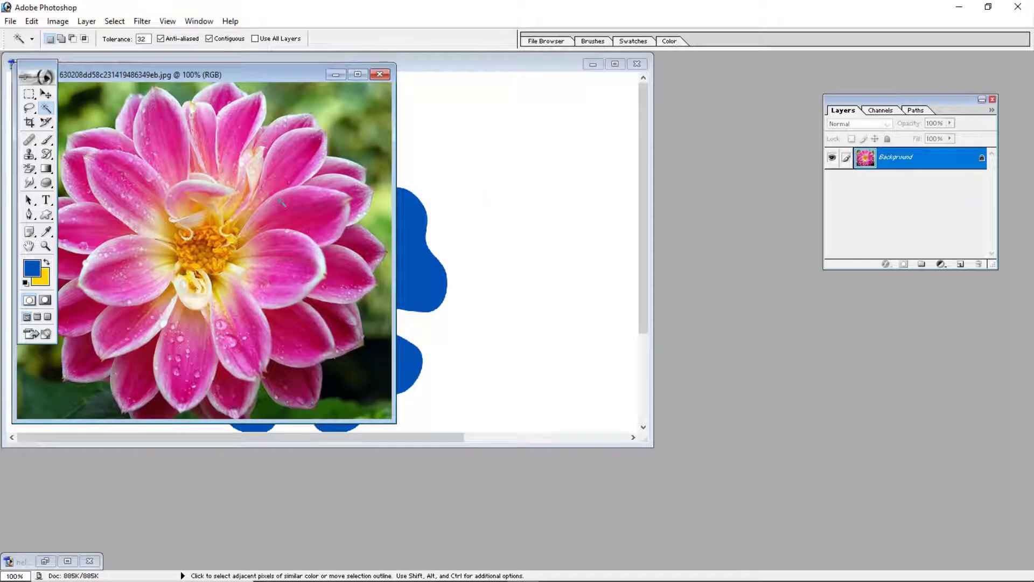
# Select the entire dahlia photo and minimize its window.
pyautogui.hotkey('ctrl', 'a')
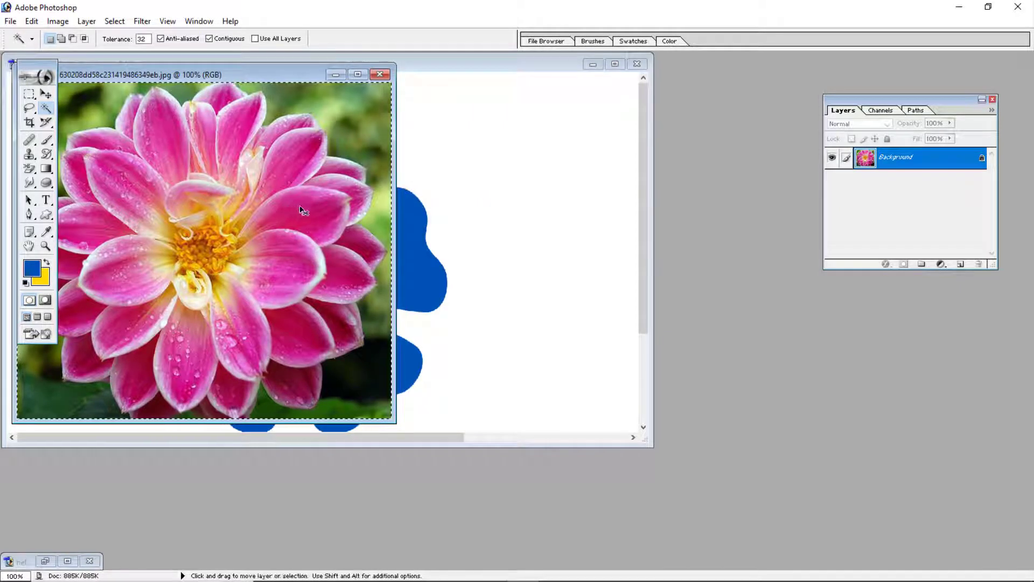
pyautogui.click(329, 74)
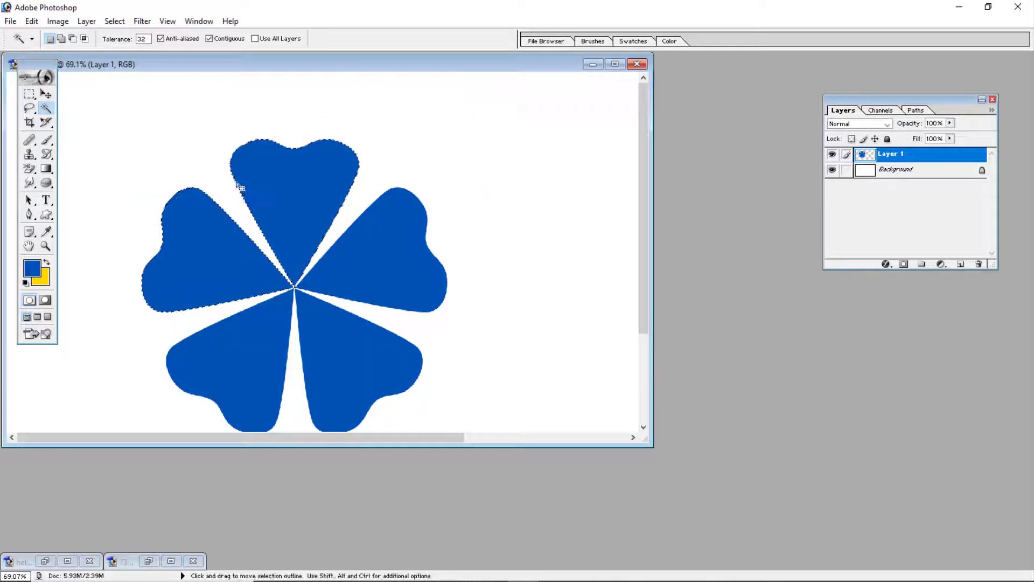
pyautogui.click(31, 21)
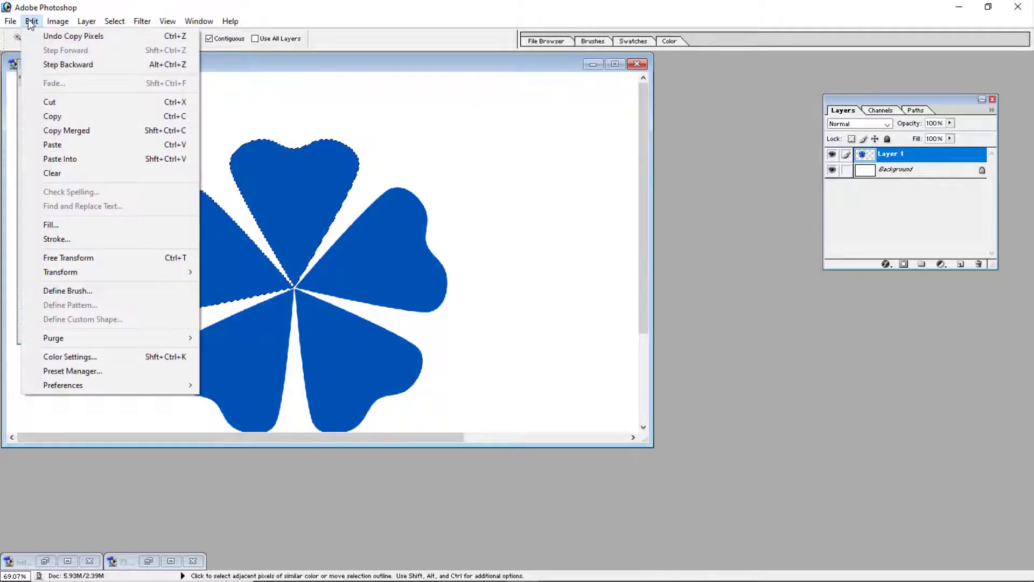
# Paste Into the dahlia photo inside the two selected petals and maximize the flower document.
pyautogui.click(64, 158)
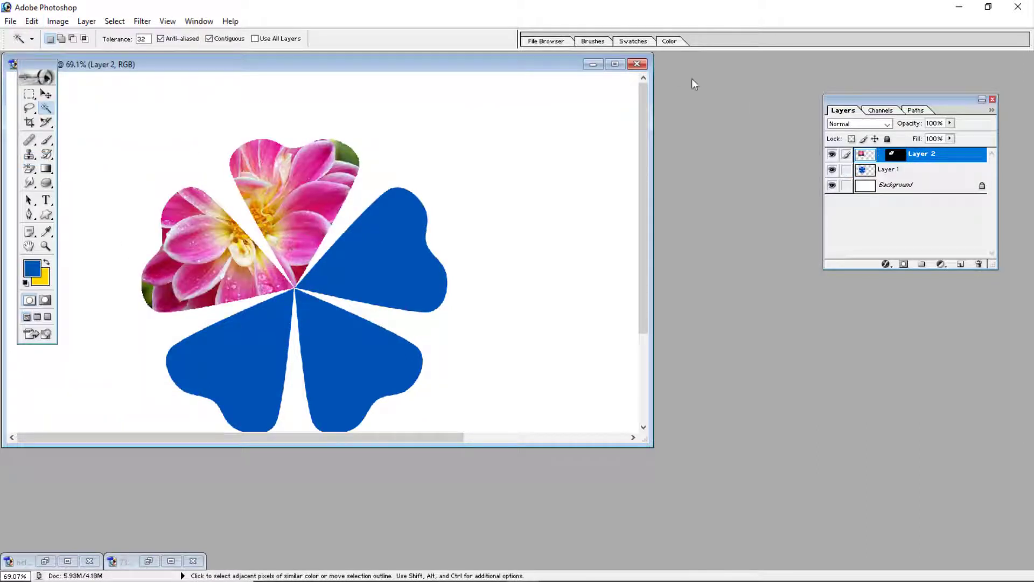
pyautogui.click(615, 64)
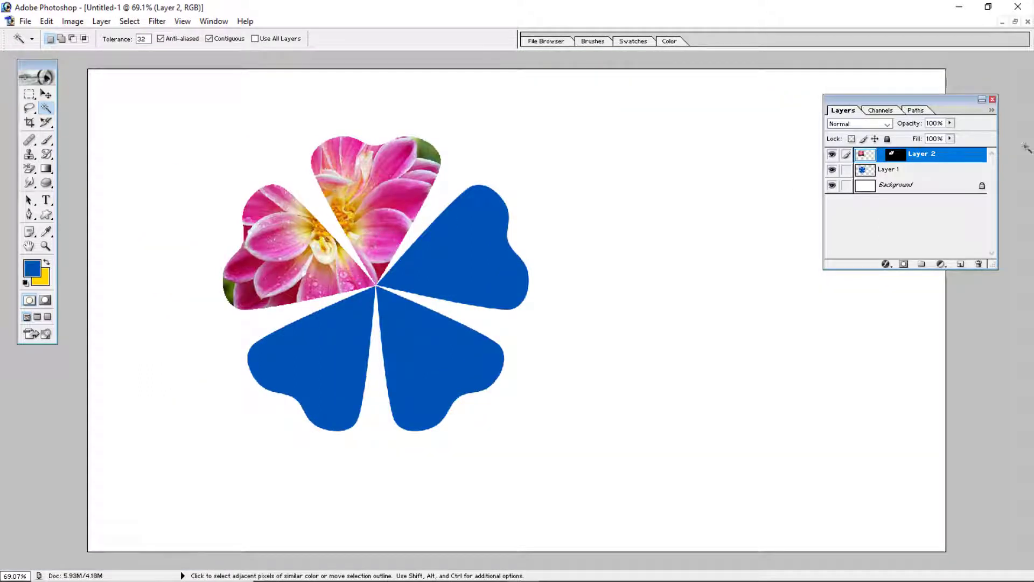
# Add a red Stroke layer effect to the dahlia petal layer and clear the selection.
pyautogui.click(890, 266)
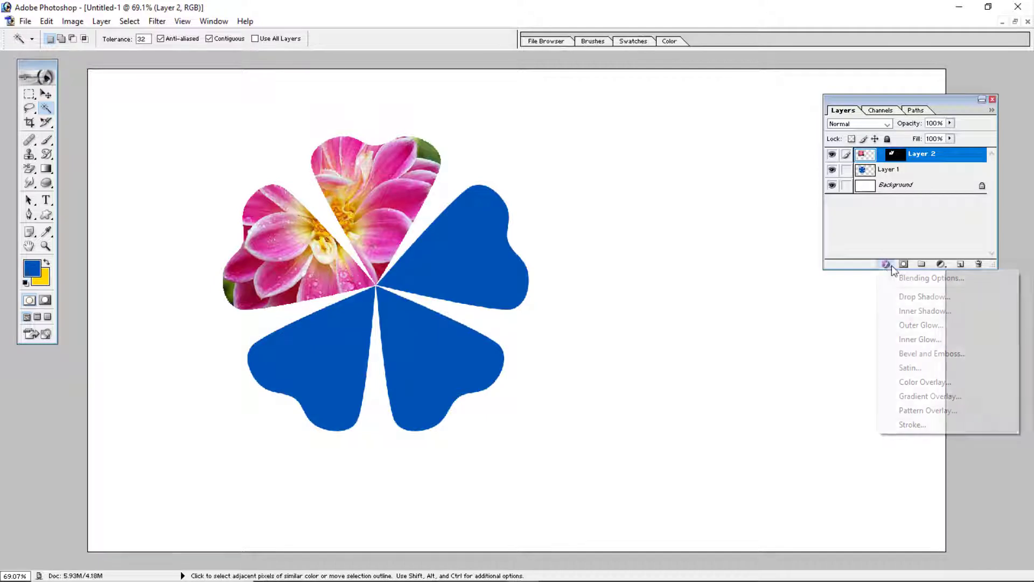
pyautogui.click(912, 425)
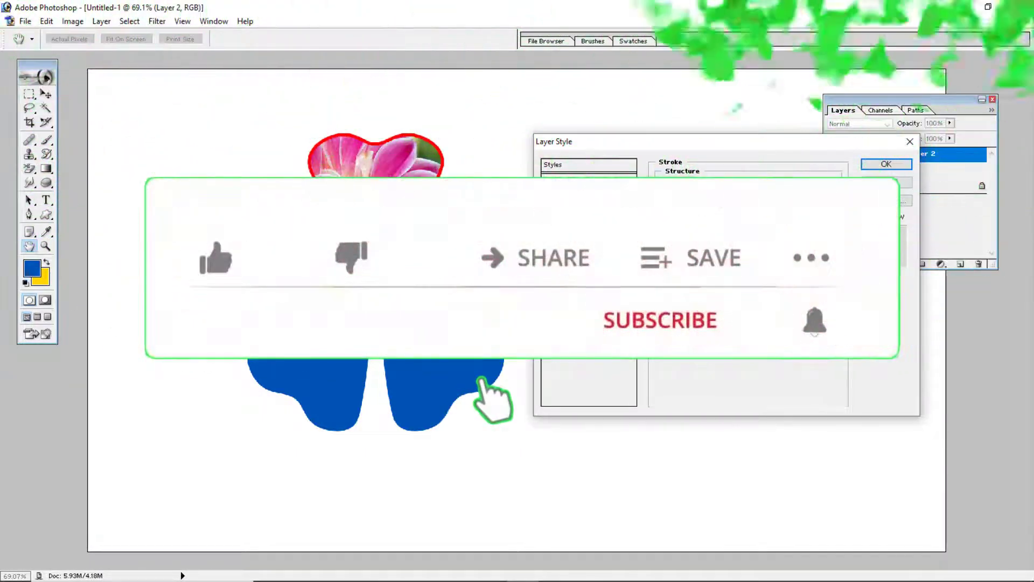
pyautogui.click(883, 165)
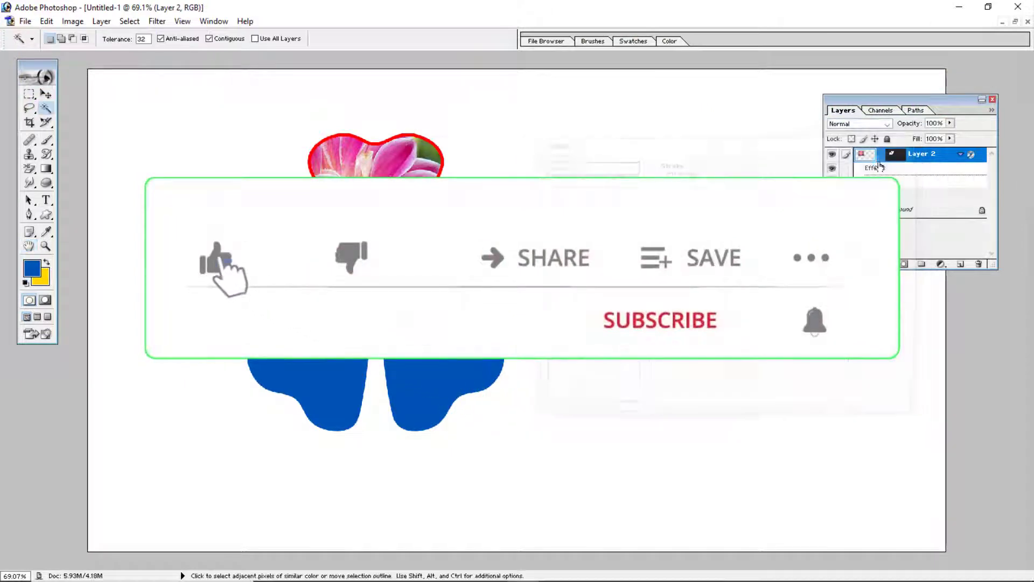
pyautogui.click(480, 423)
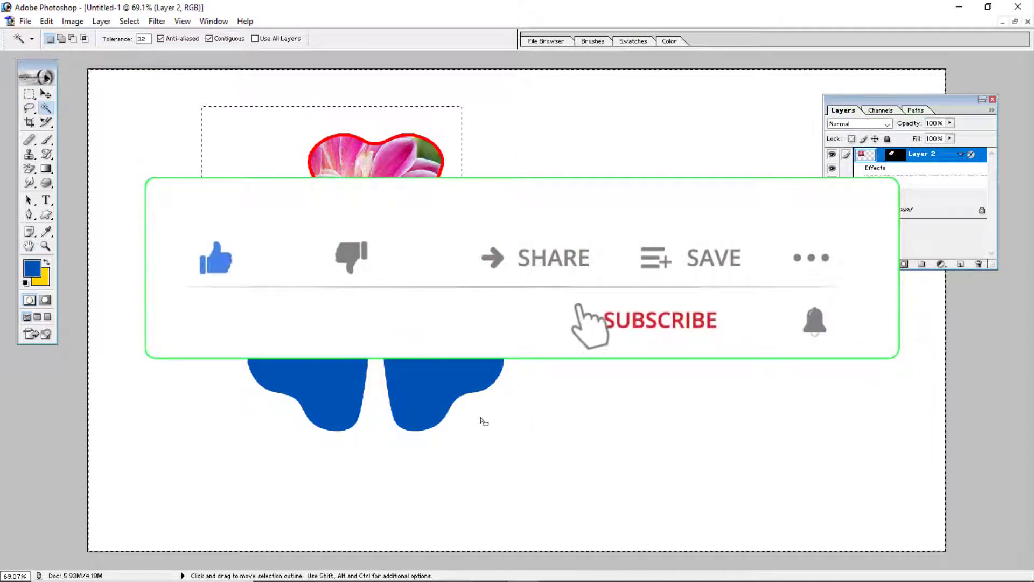
pyautogui.click(46, 94)
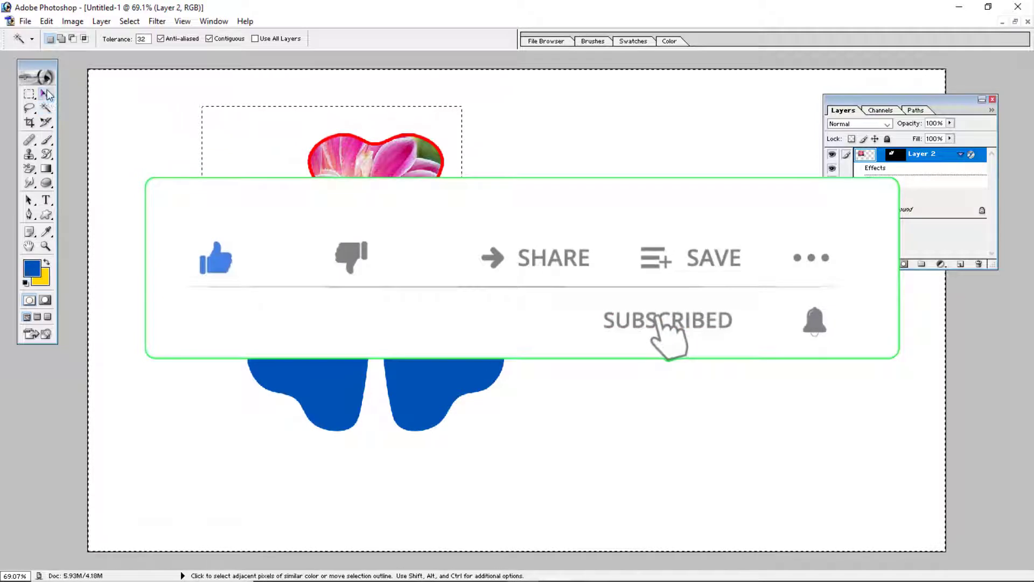
pyautogui.hotkey('ctrl', 'd')
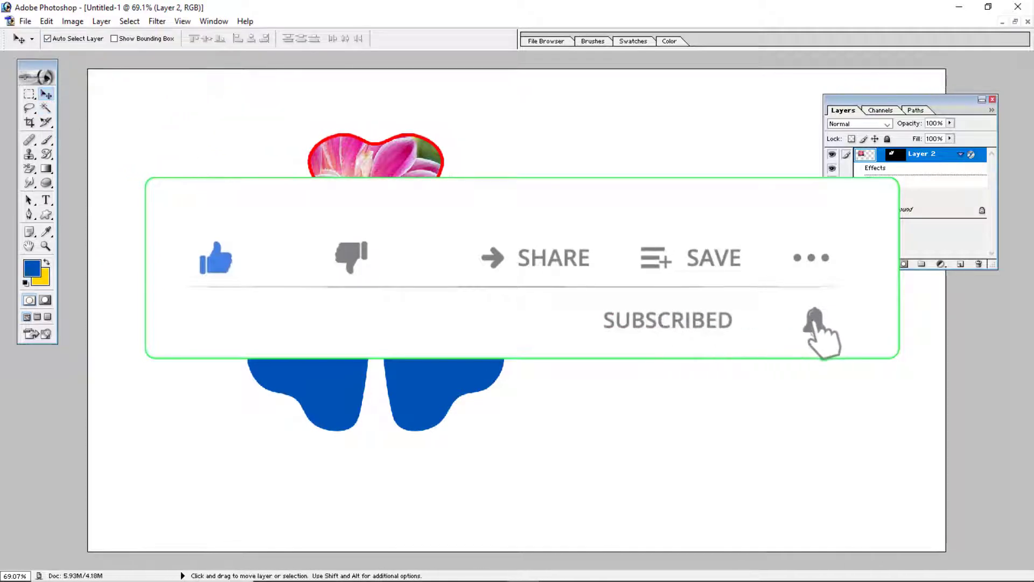
pyautogui.click(46, 108)
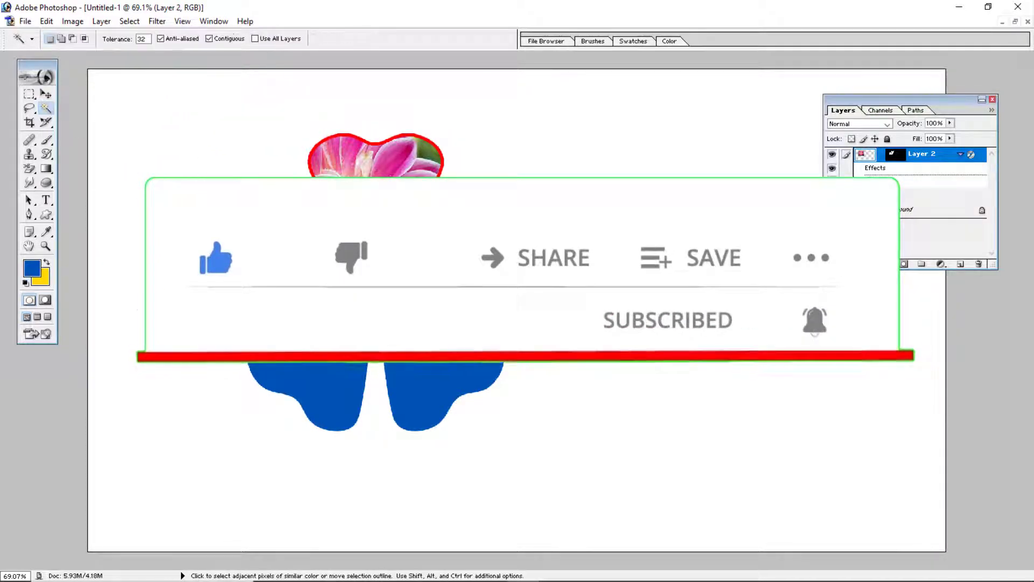
# Select Layer 1's upper-right, lower-right and lower-left blue petals.
pyautogui.click(887, 194)
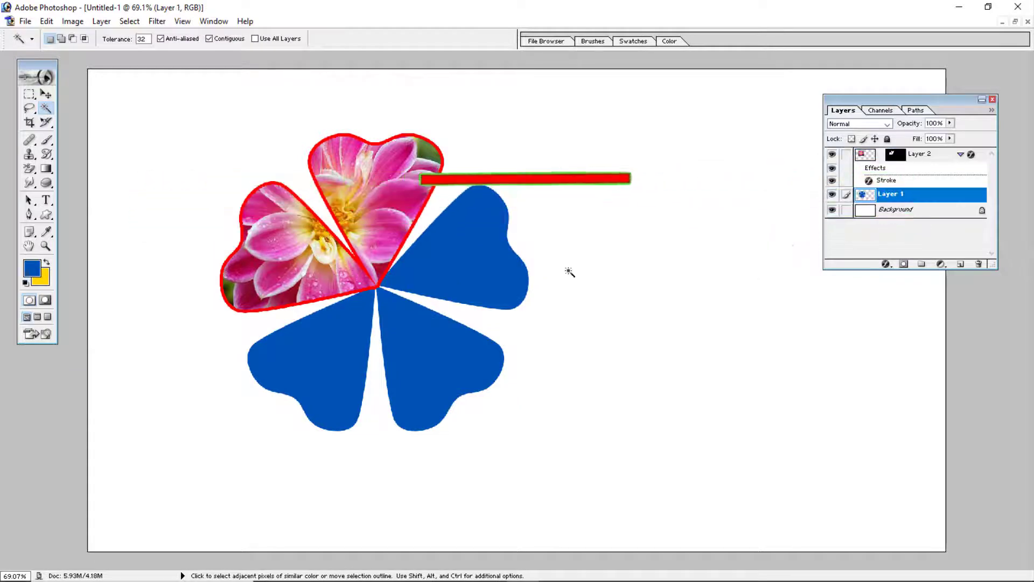
pyautogui.click(480, 256)
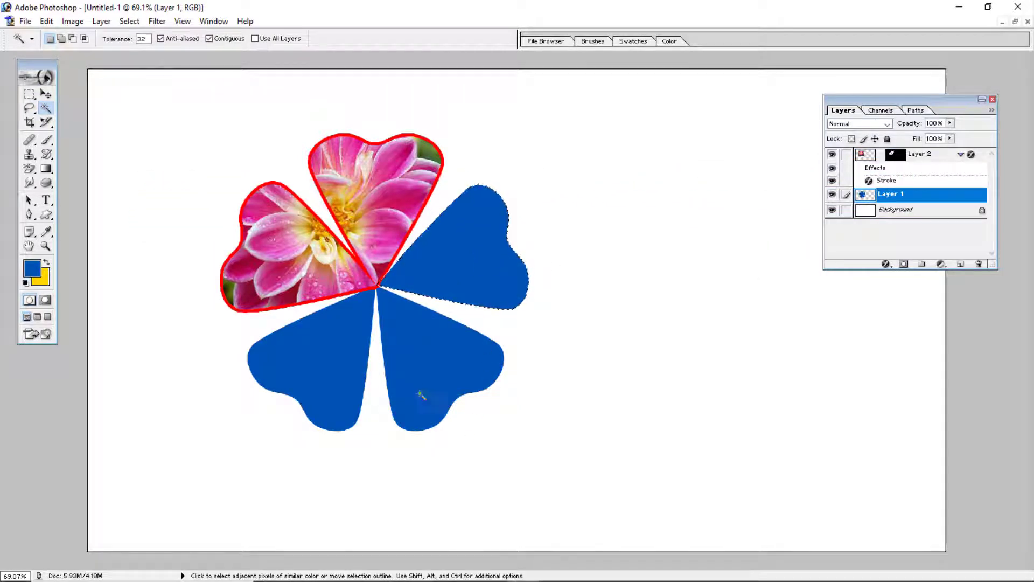
pyautogui.click(418, 372)
pyautogui.click(325, 361)
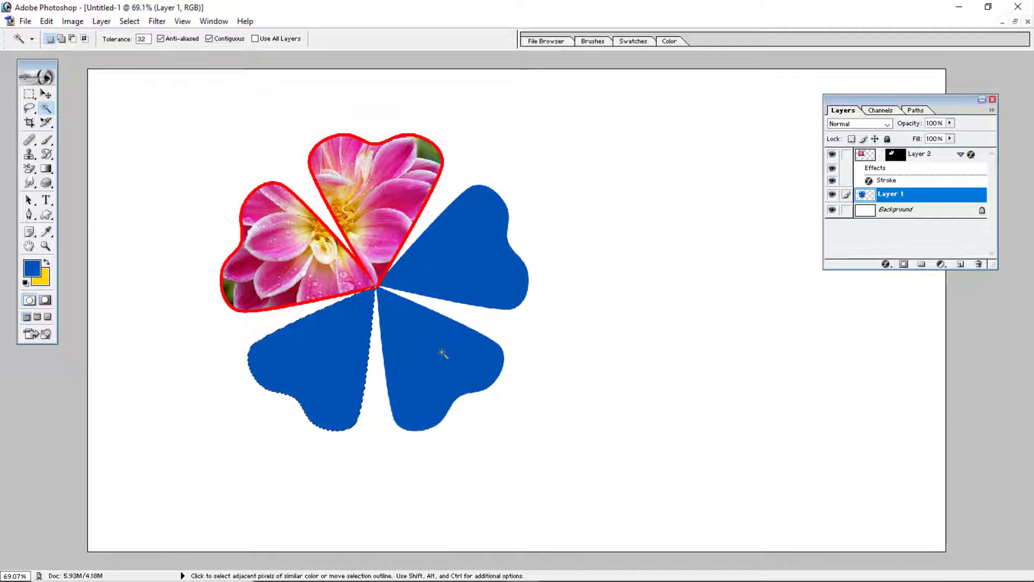
# Deselect, nudge the blue flower slightly up-right, then undo the move.
pyautogui.click(46, 92)
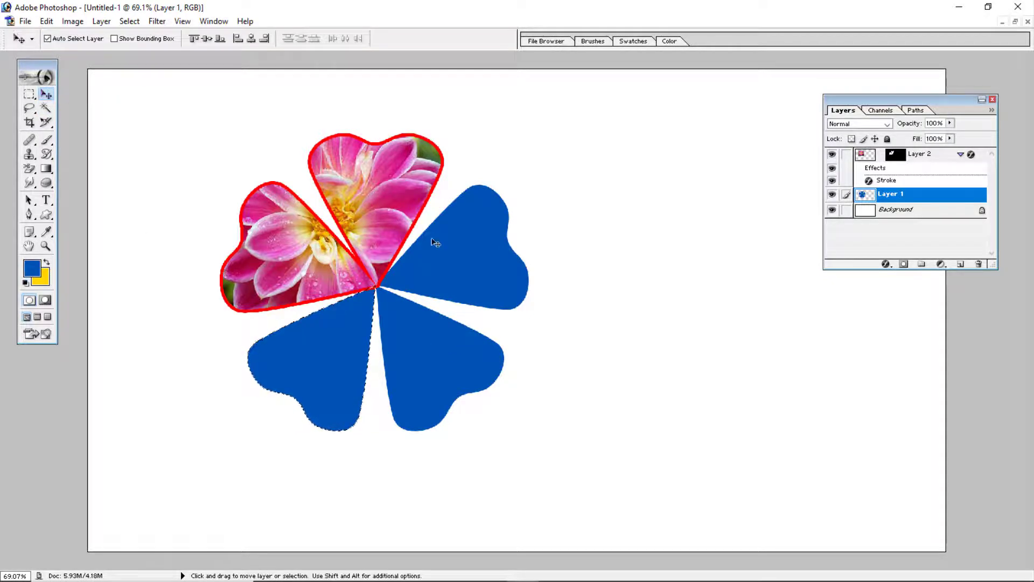
pyautogui.hotkey('ctrl', 'd')
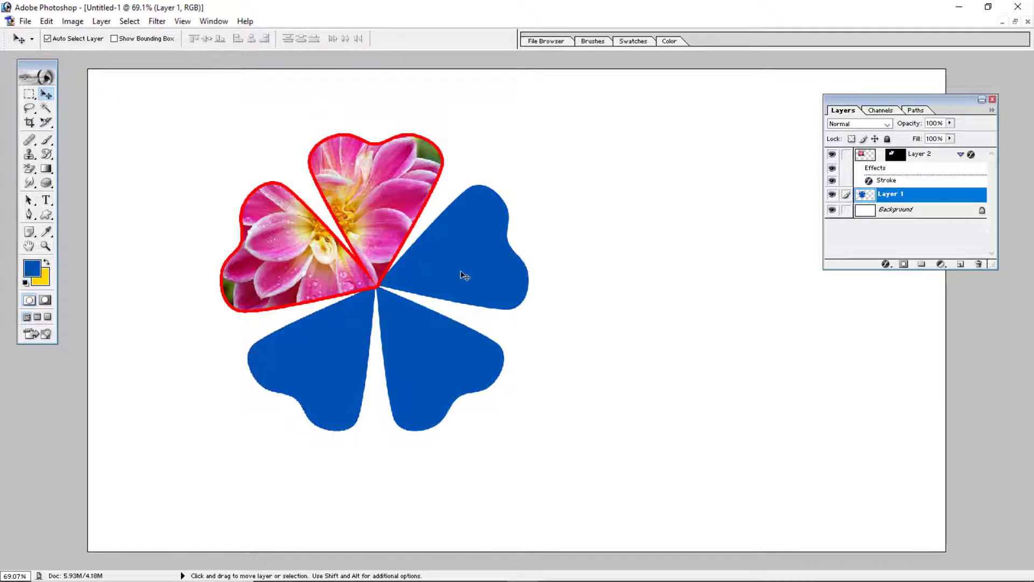
pyautogui.moveTo(466, 273); pyautogui.dragTo(474, 261)
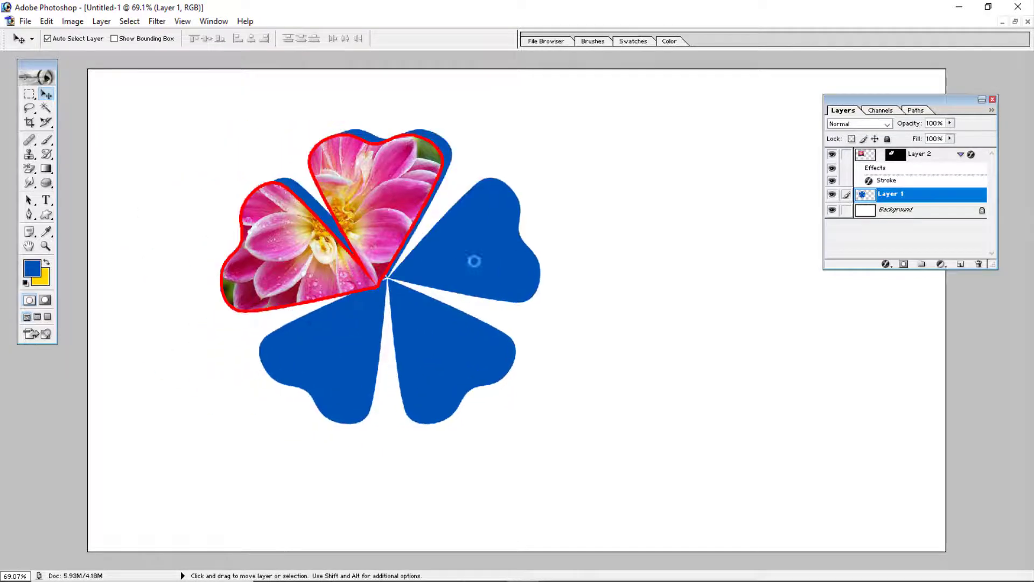
pyautogui.hotkey('ctrl', 'z')
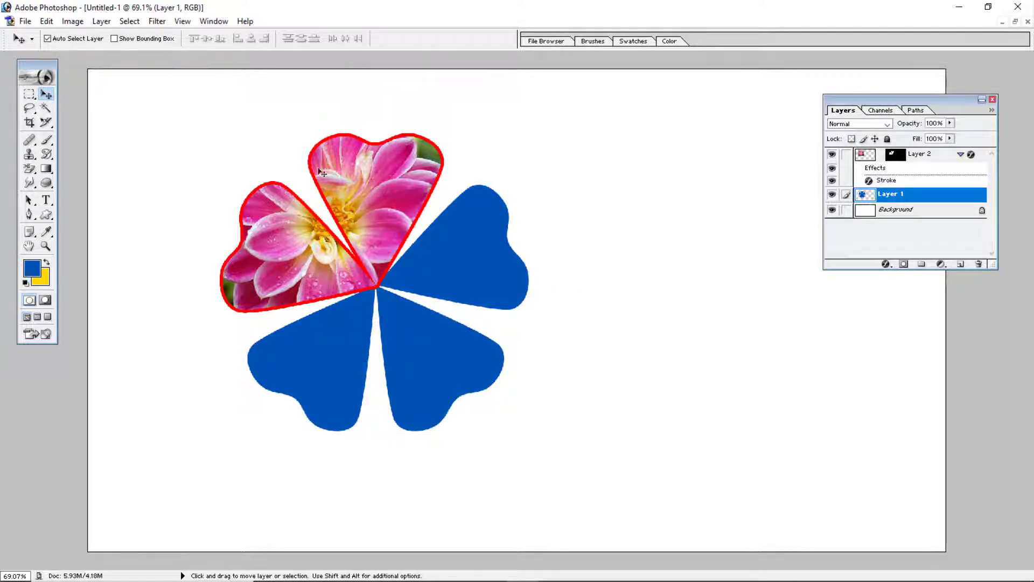
# Load the Frames shape set into the Custom Shape picker and choose the oval ornamental frame.
pyautogui.click(387, 202)
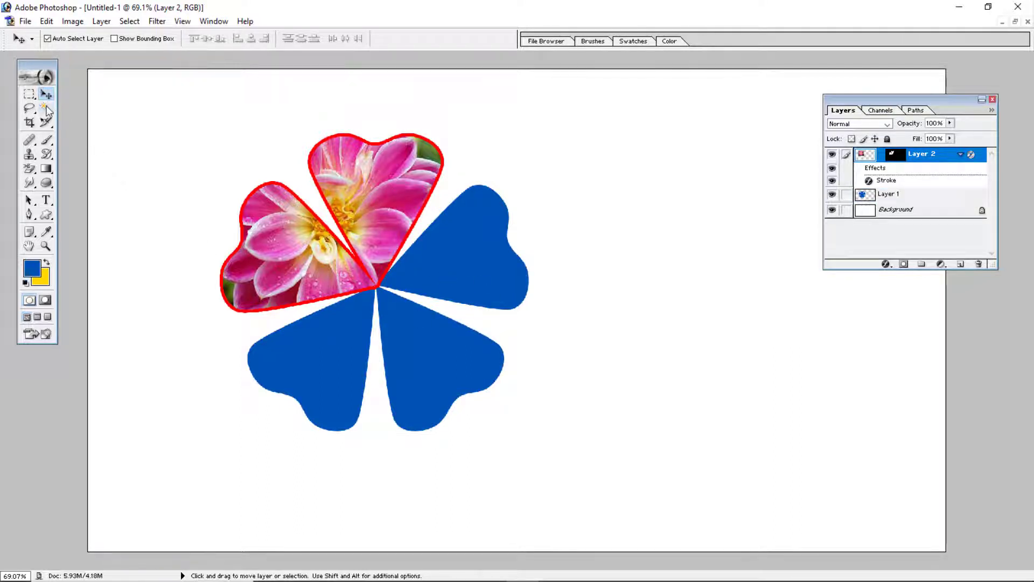
pyautogui.click(46, 215)
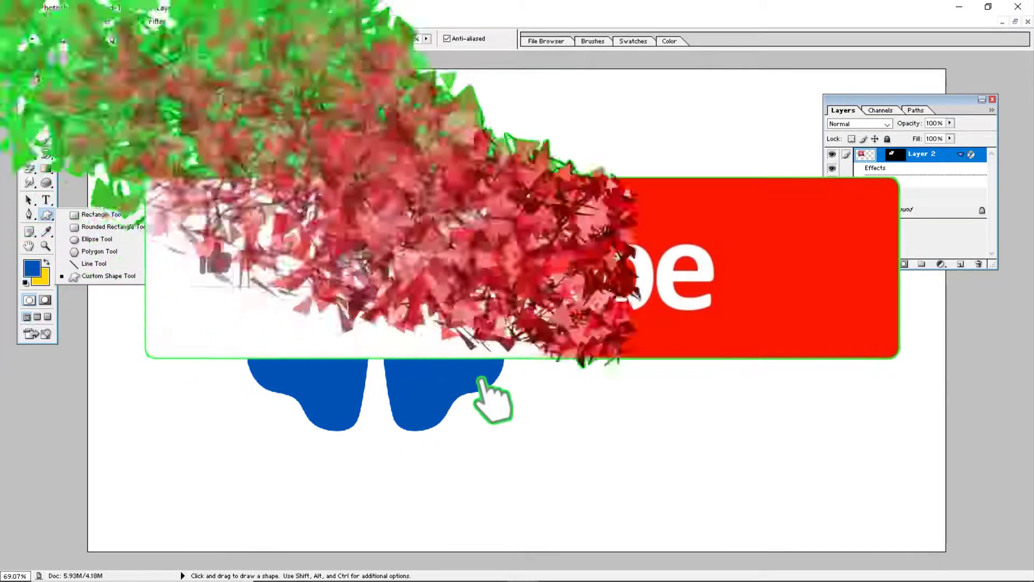
pyautogui.click(281, 39)
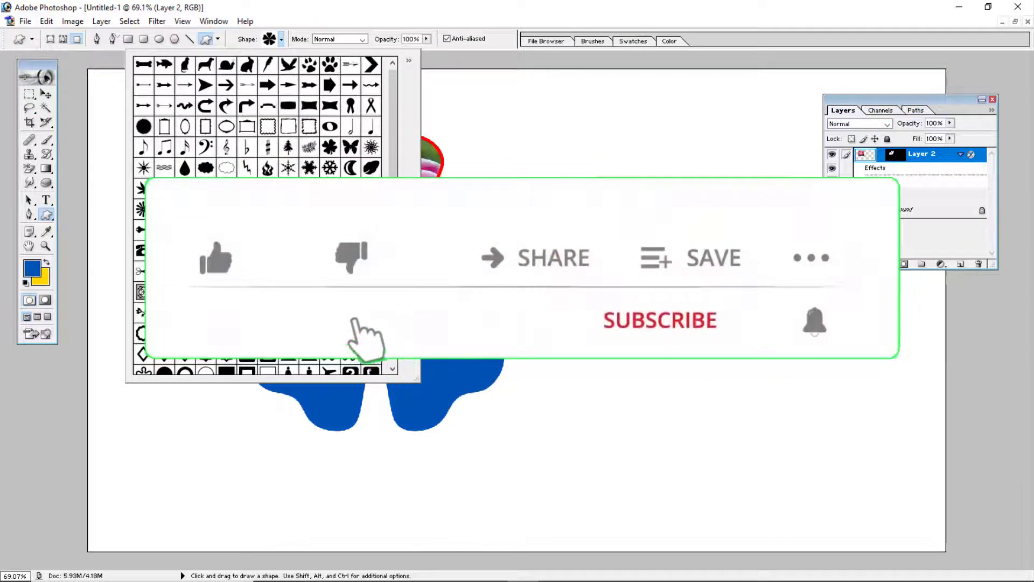
pyautogui.click(409, 61)
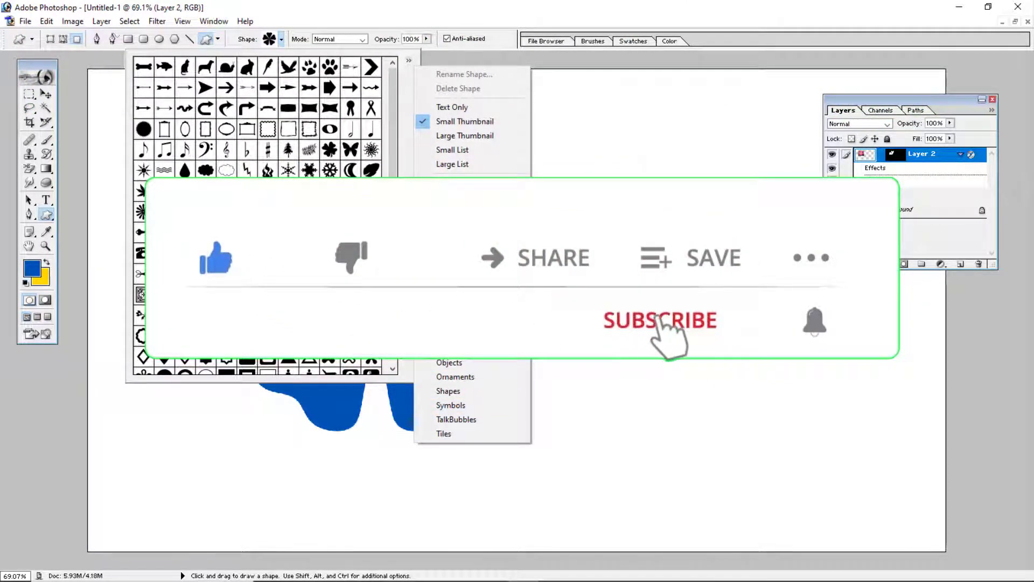
pyautogui.click(449, 320)
pyautogui.press('Return')
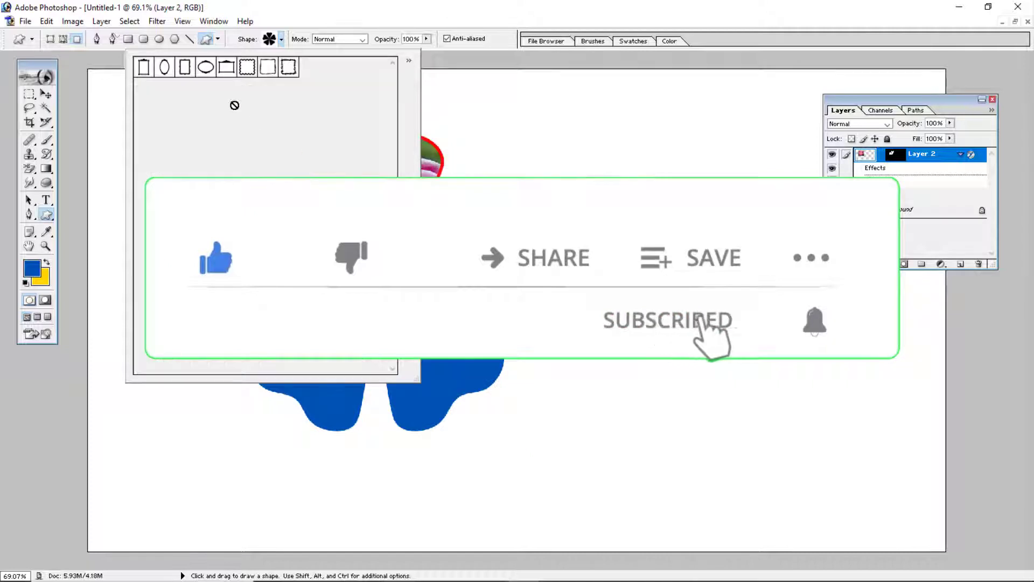
pyautogui.click(205, 67)
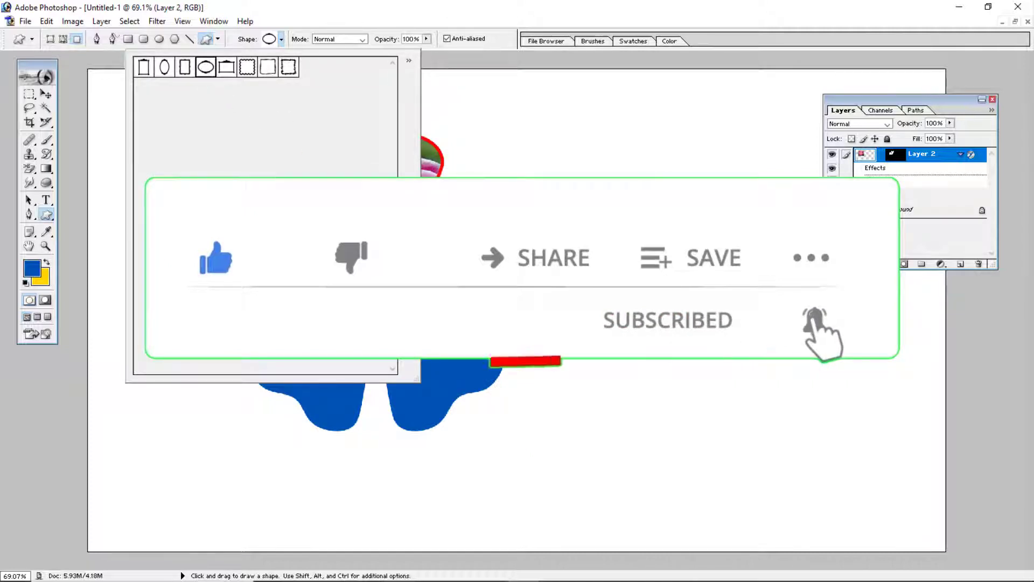
pyautogui.click(280, 39)
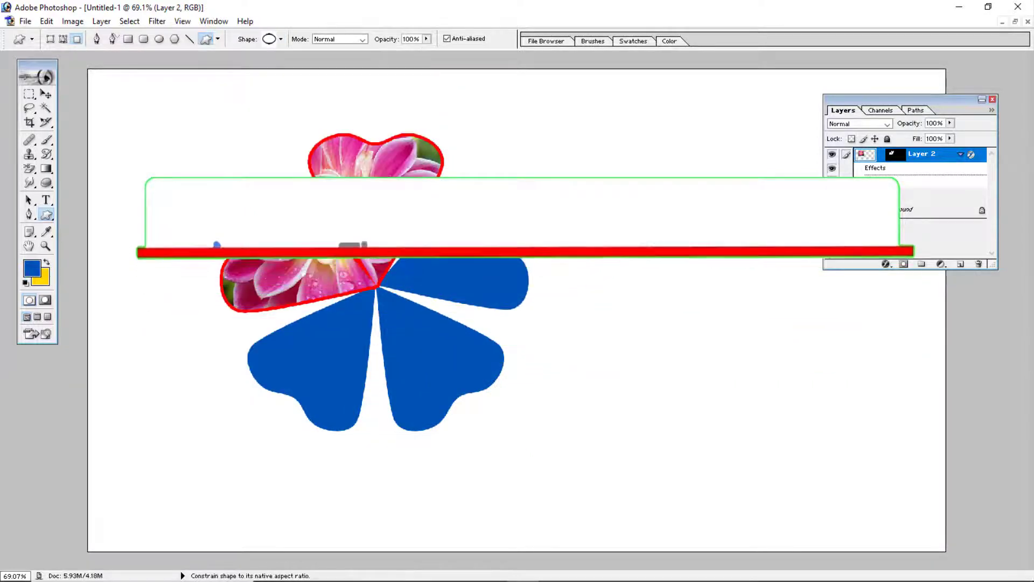
pyautogui.moveTo(598, 215); pyautogui.dragTo(939, 430)
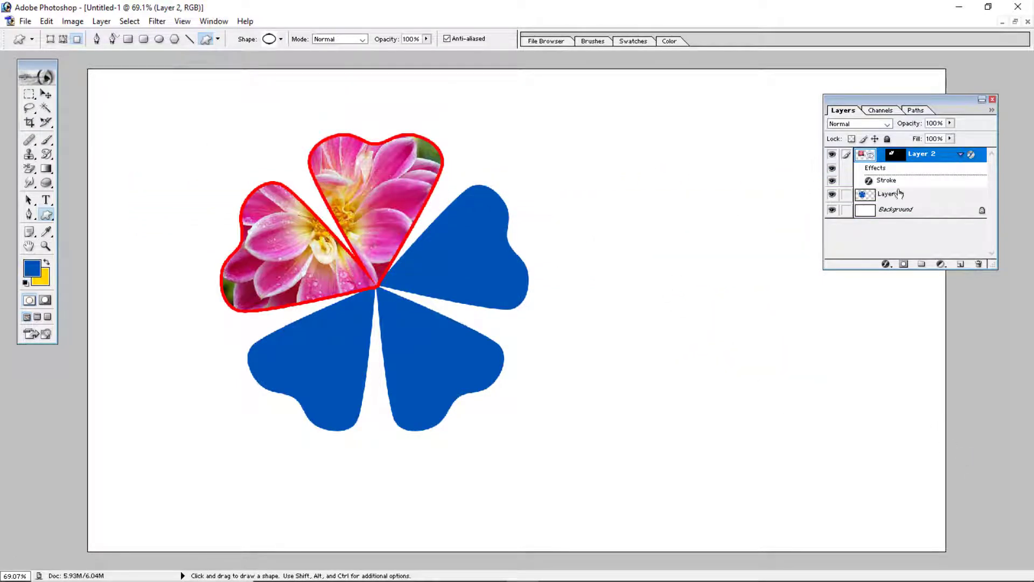
# Draw the ornate oval frame on a new Layer 3 and nudge it slightly higher.
pyautogui.click(962, 265)
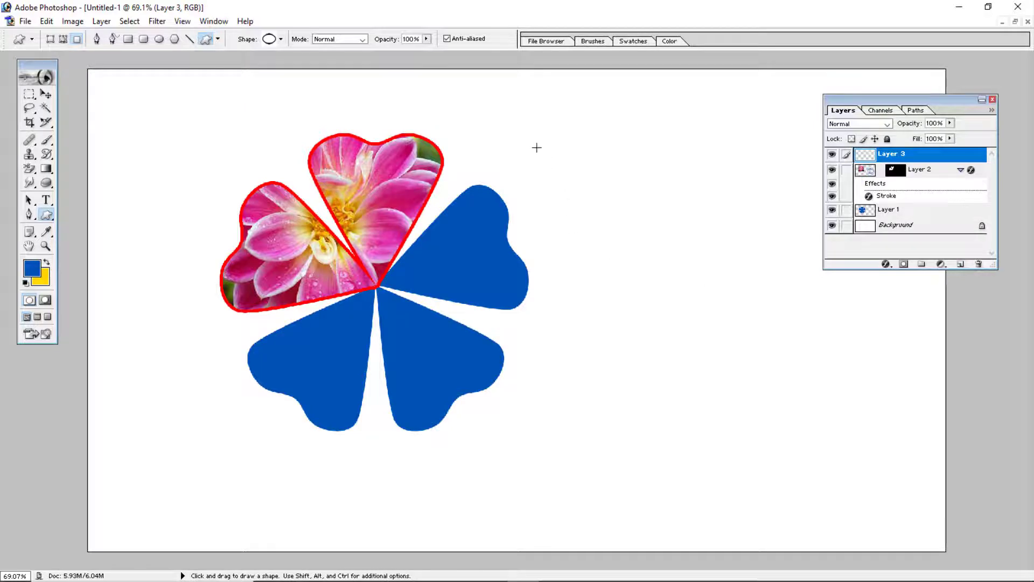
pyautogui.moveTo(531, 133); pyautogui.dragTo(944, 429)
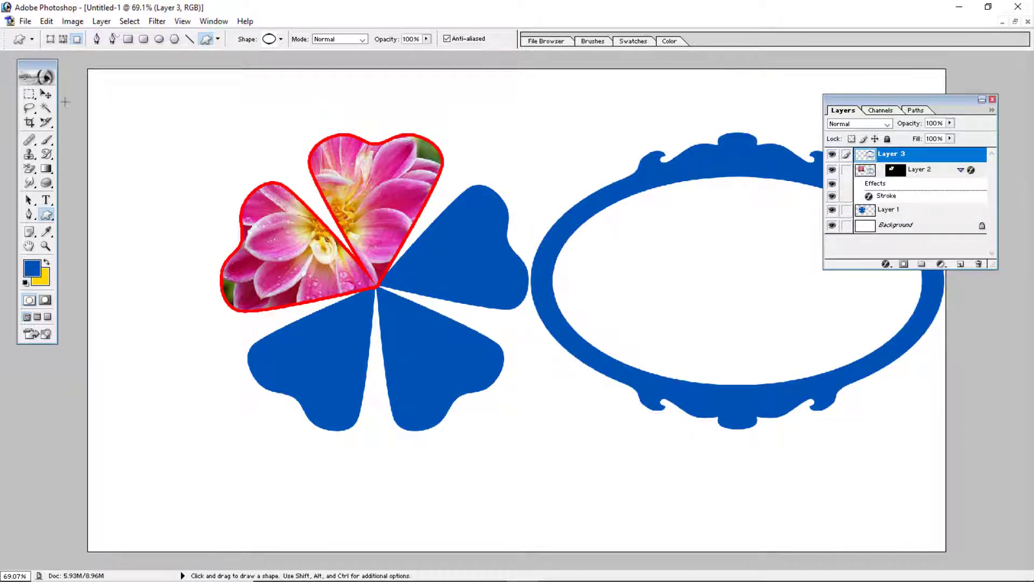
pyautogui.click(47, 95)
pyautogui.moveTo(729, 171)
pyautogui.mouseDown()
pyautogui.moveTo(416, 143)
pyautogui.moveTo(723, 141)
pyautogui.mouseUp()
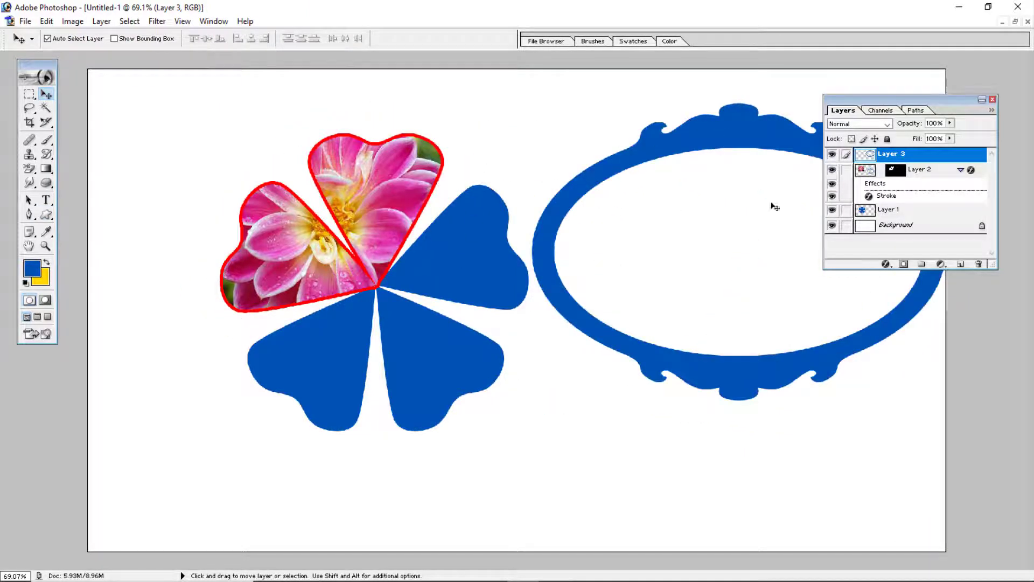
# Hide Layer 1 and Layer 2 and move the frame to the canvas centre.
pyautogui.click(832, 170)
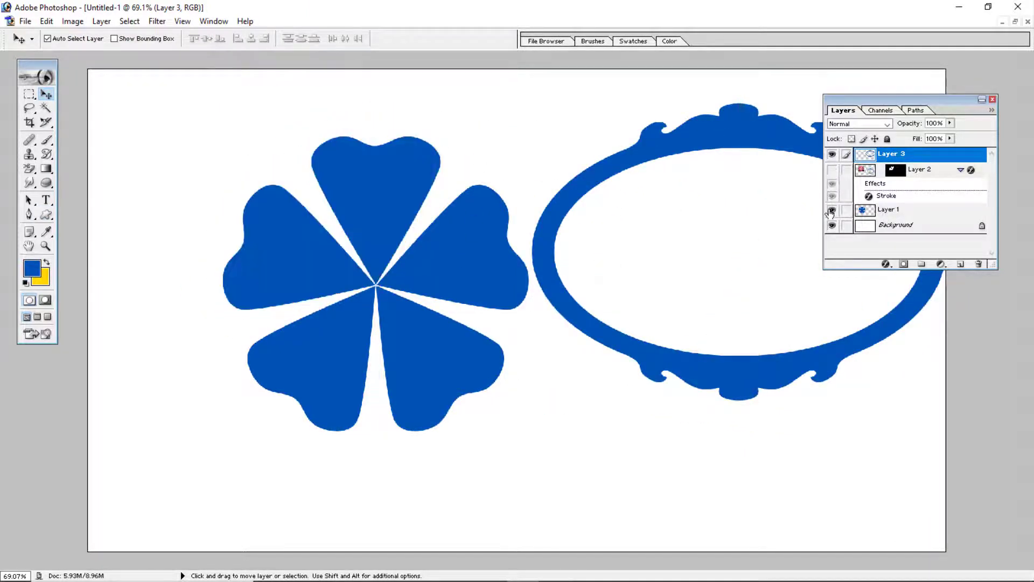
pyautogui.click(831, 210)
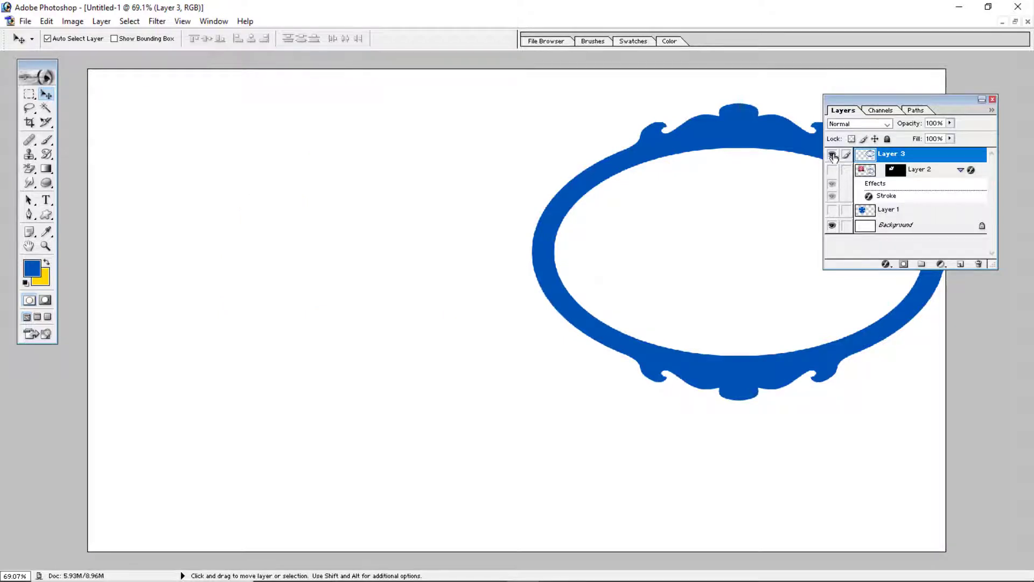
pyautogui.moveTo(722, 136); pyautogui.dragTo(468, 155)
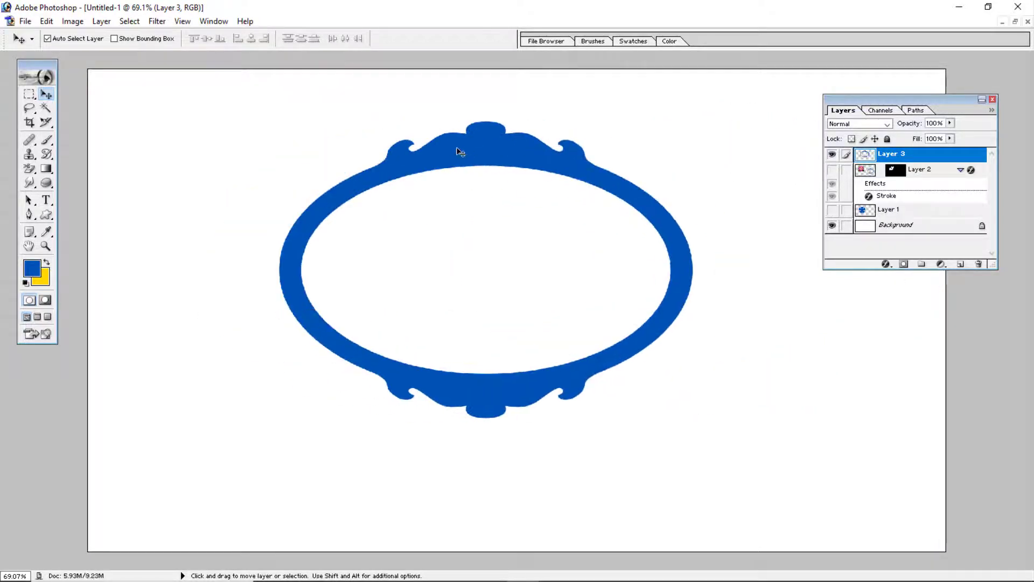
pyautogui.click(46, 110)
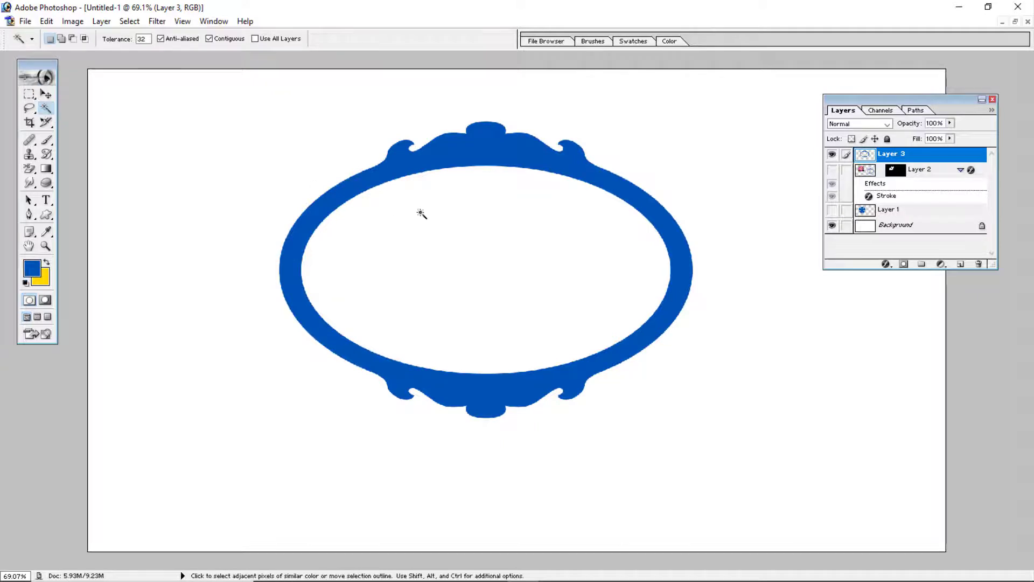
pyautogui.click(423, 213)
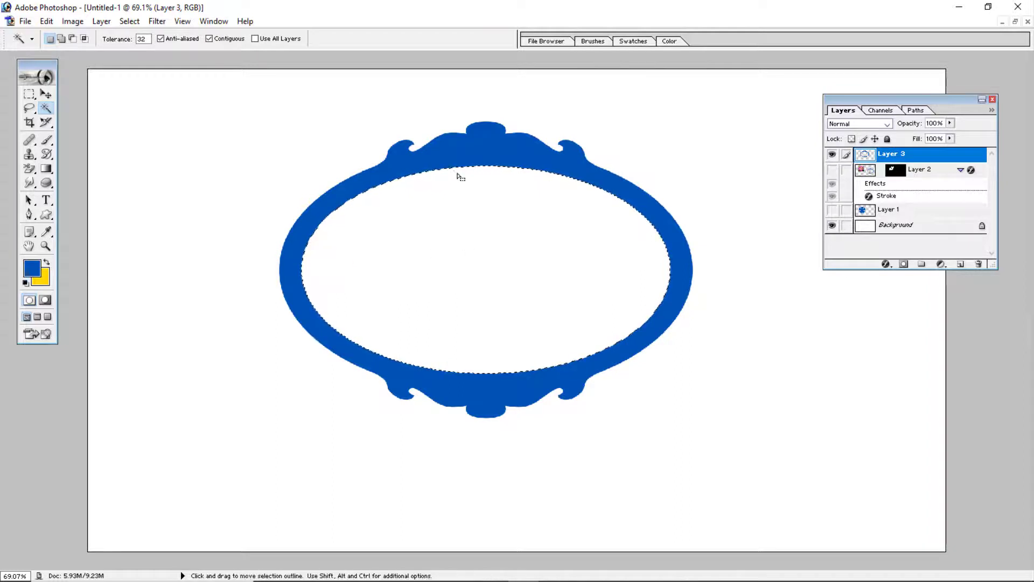
pyautogui.click(46, 94)
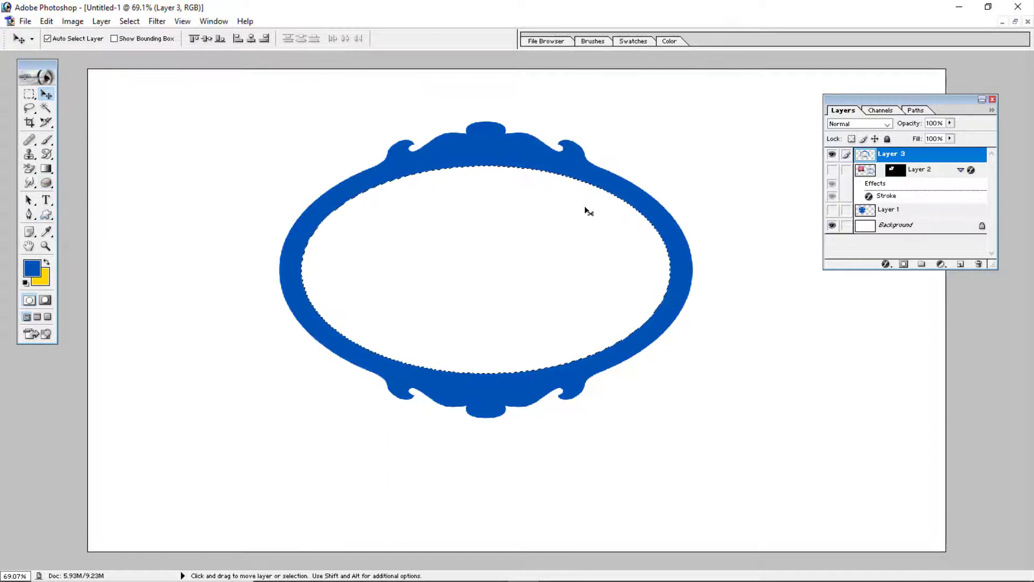
pyautogui.hotkey('ctrl', 'd')
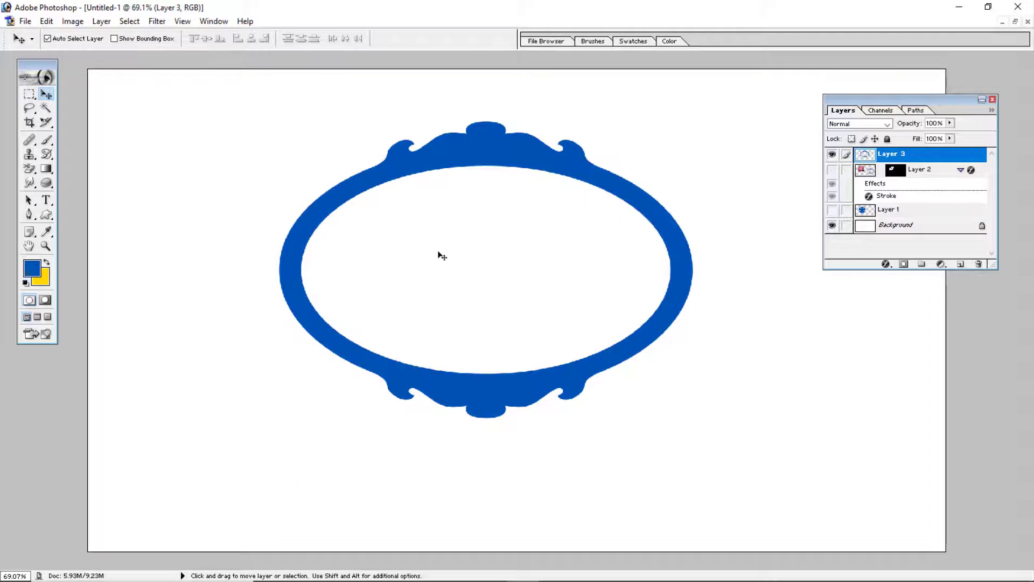